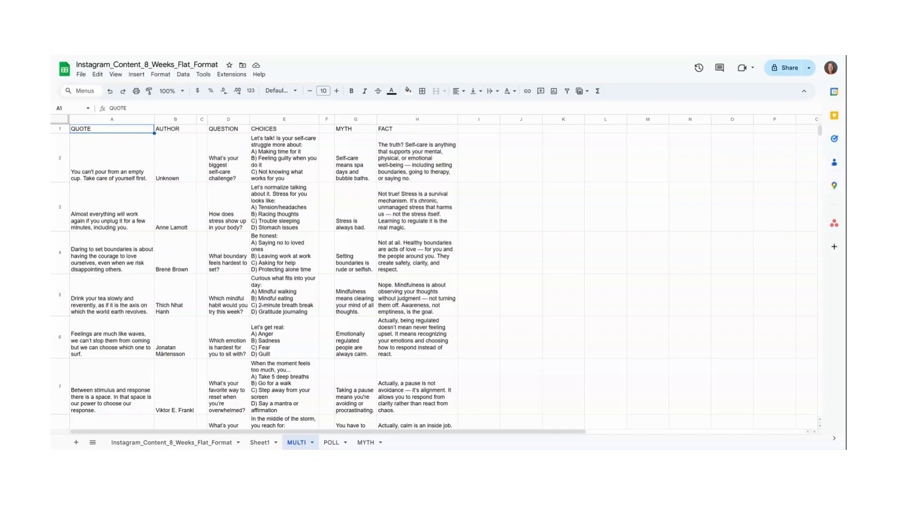
Step: Review the spreadsheet's download formats, then switch to the Canva design
scroll(154, 149, "down", 1)
scroll(153, 149, "up", 1)
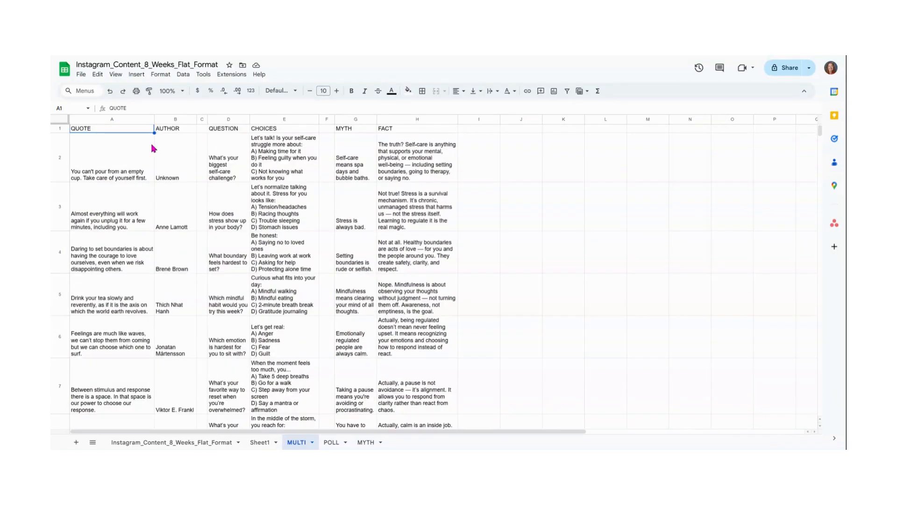
left_click(80, 75)
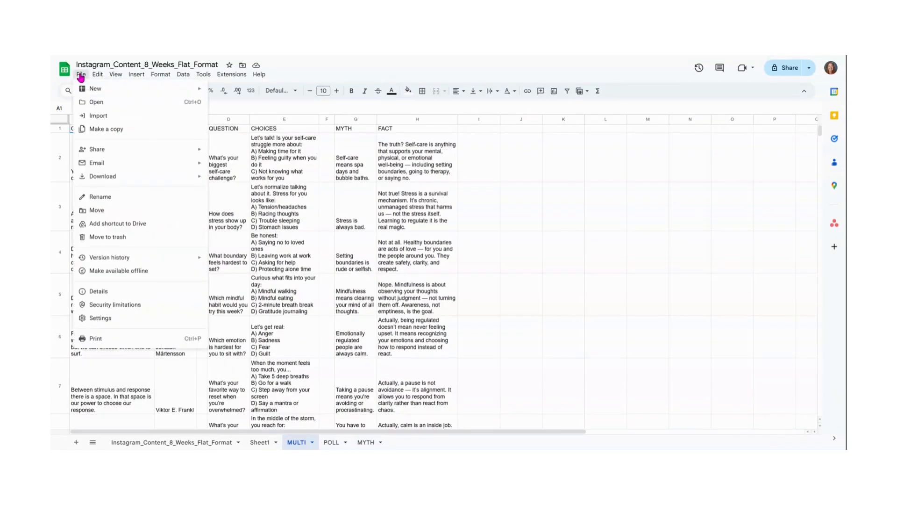
mouse_move(108, 176)
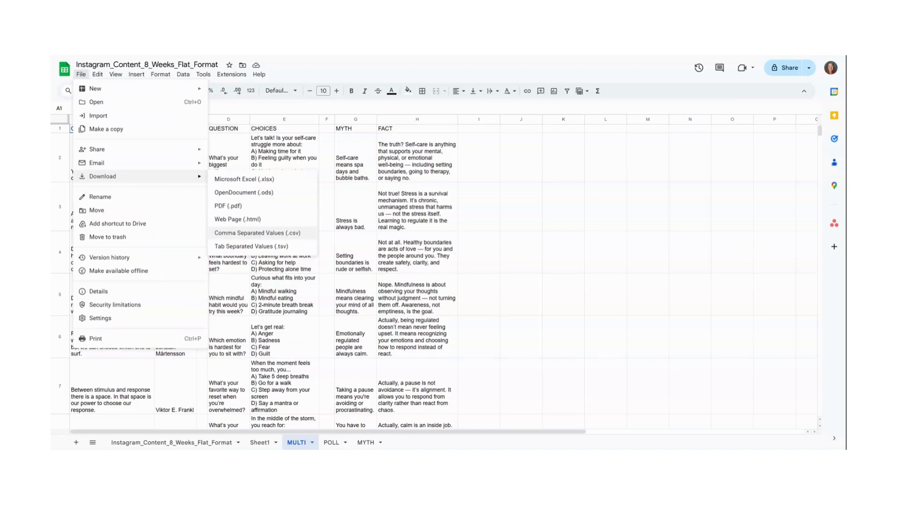
left_click(506, 57)
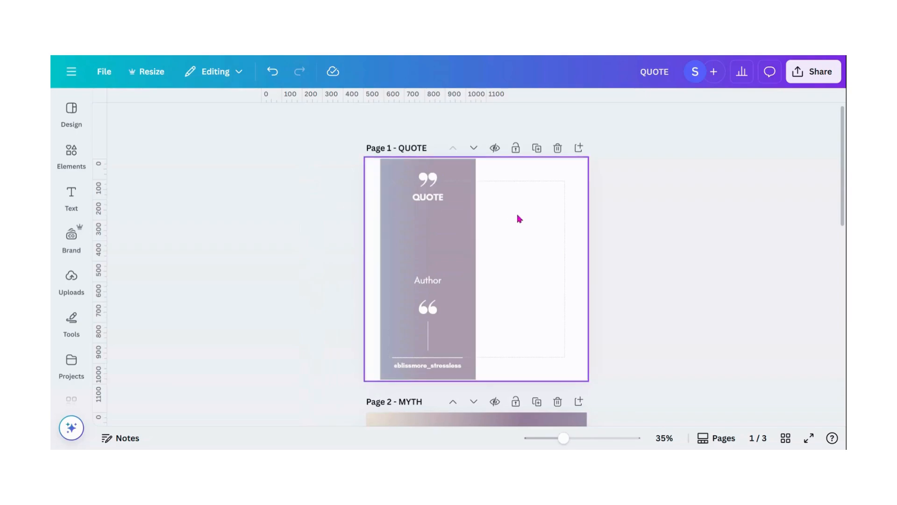
Step: Browse the design's QUOTE, MYTH and POLL pages and the editor's side panels
scroll(519, 215, "down", 5)
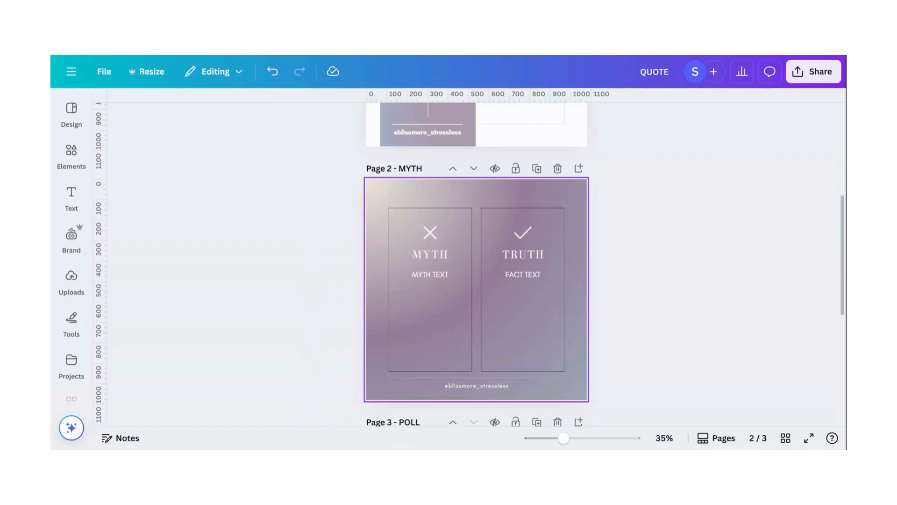
scroll(517, 206, "down", 5)
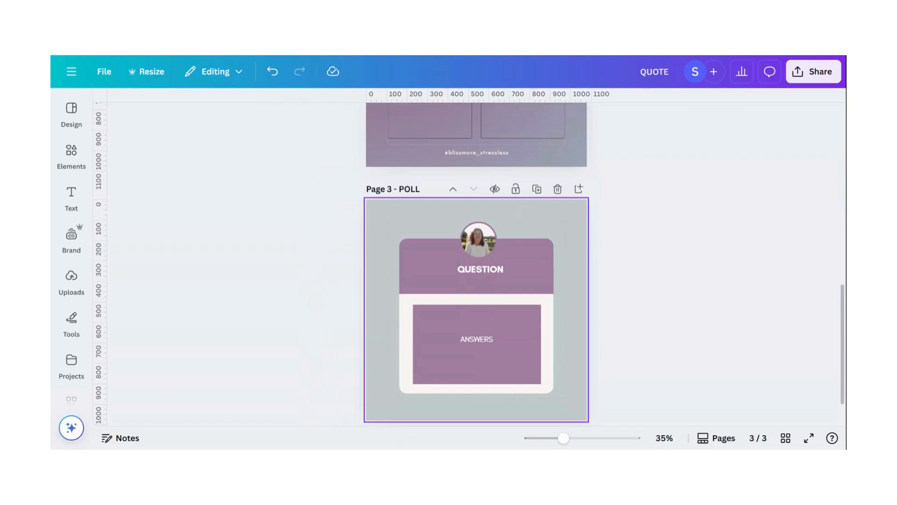
scroll(516, 218, "up", 9)
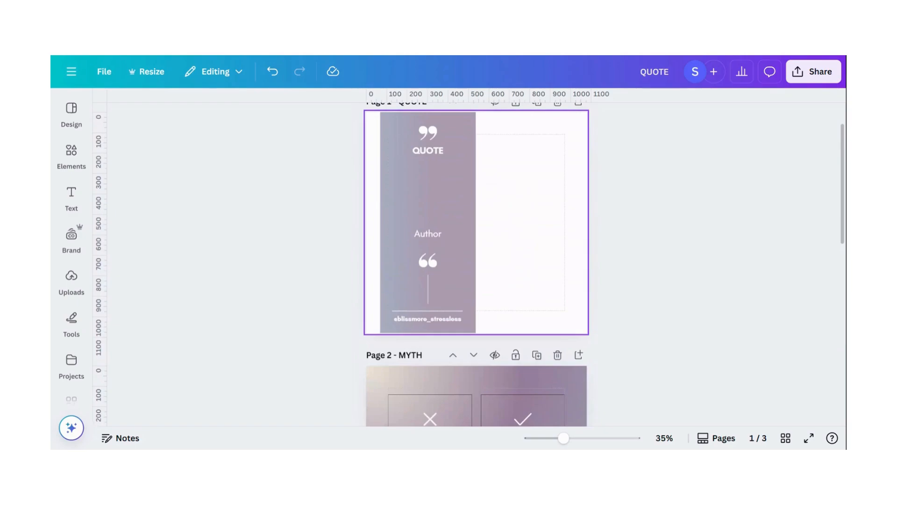
scroll(272, 206, "up", 1)
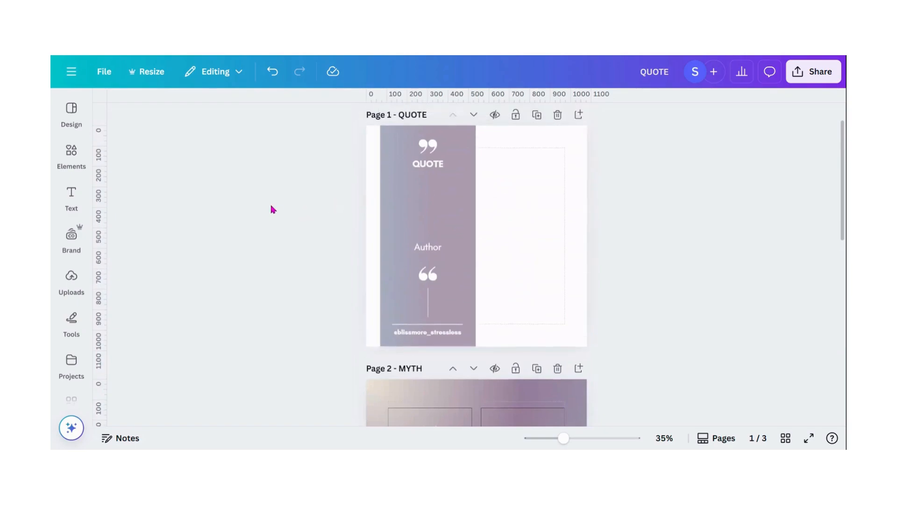
left_click(71, 110)
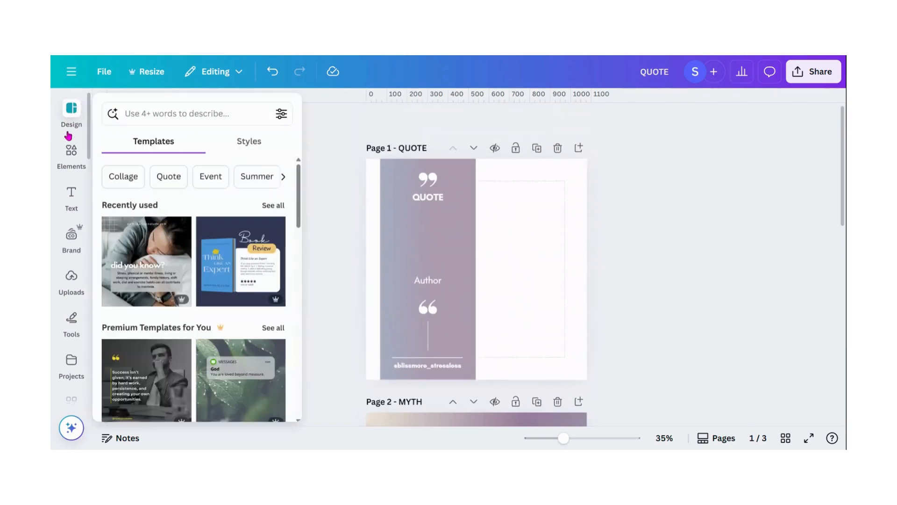
left_click(71, 150)
left_click(71, 195)
scroll(70, 201, "down", 2)
left_click(70, 203)
scroll(70, 205, "down", 2)
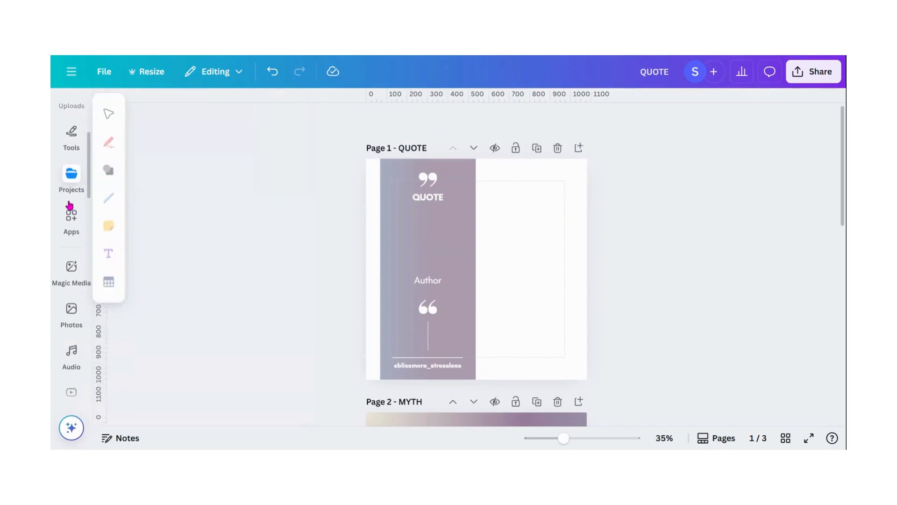
Step: Open the Bulk create app from the Apps panel
left_click(71, 217)
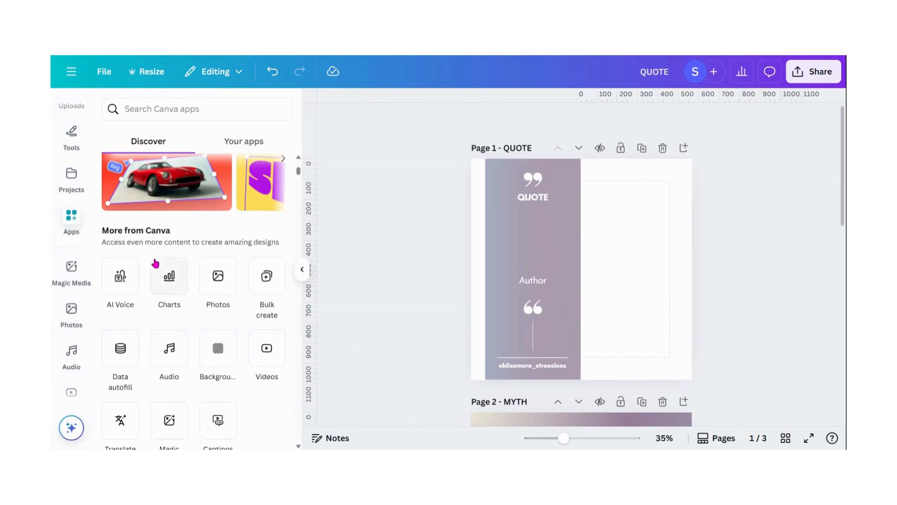
scroll(193, 185, "up", 3)
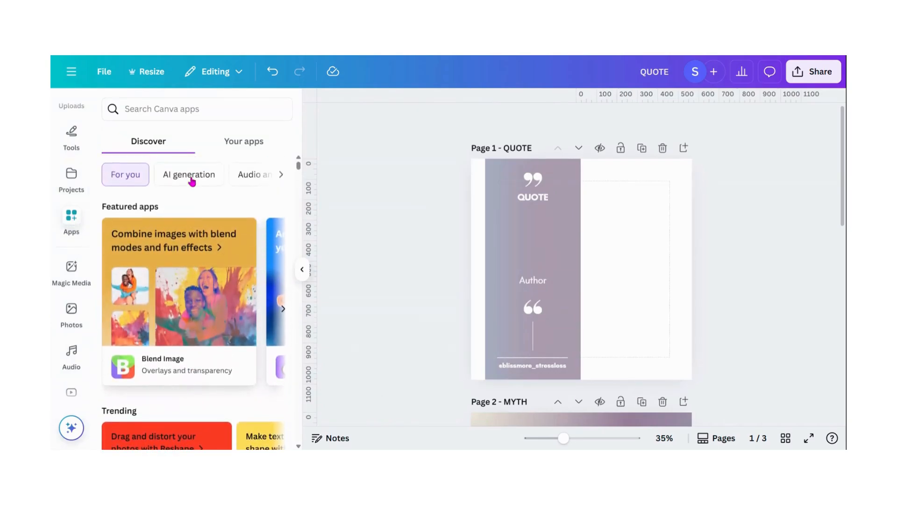
scroll(192, 182, "down", 3)
scroll(192, 181, "down", 4)
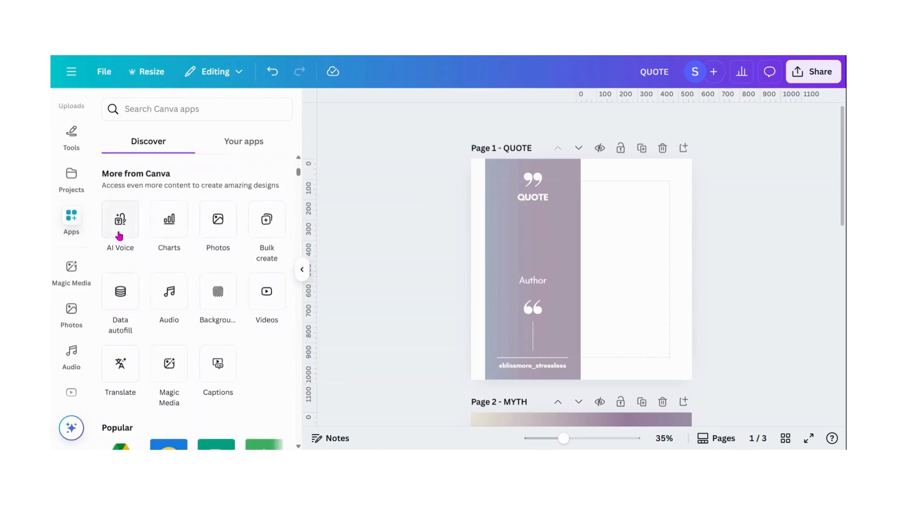
left_click(266, 230)
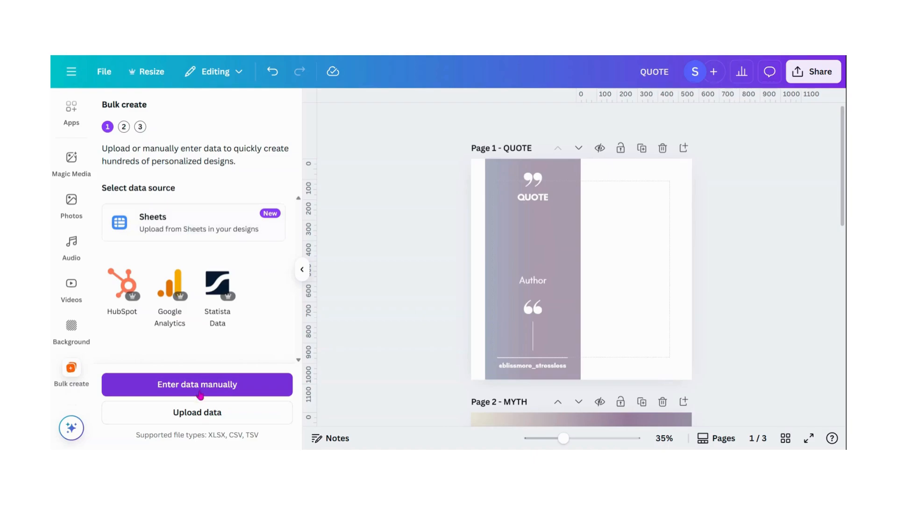
Step: Upload the spreadsheet data file as the Bulk create data source
left_click(182, 414)
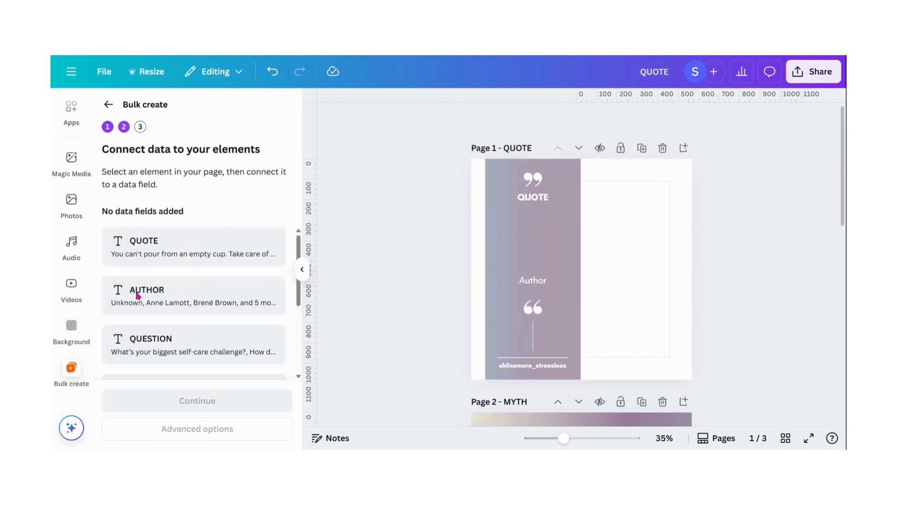
scroll(158, 320, "down", 2)
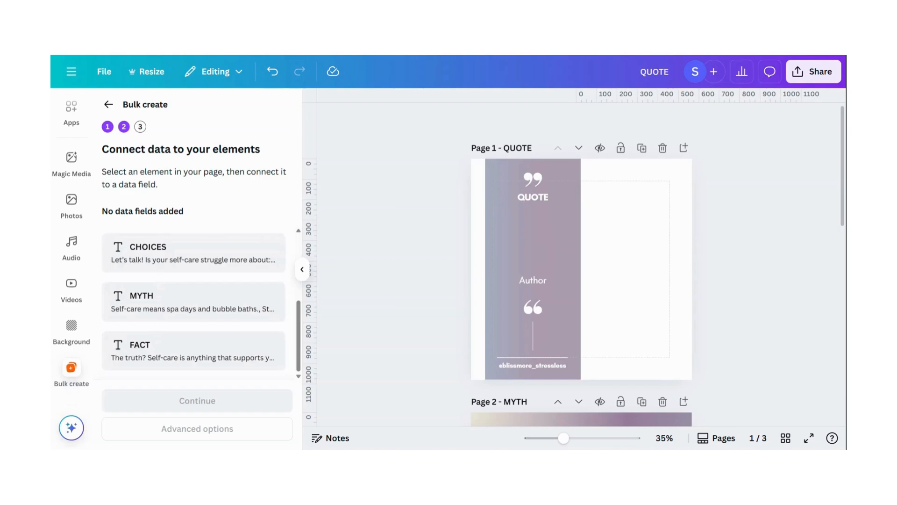
scroll(139, 318, "up", 3)
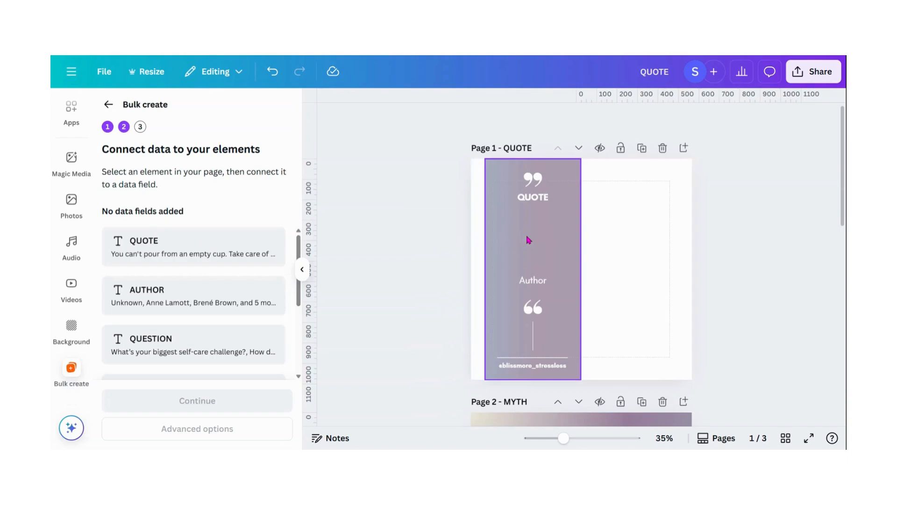
Step: Connect the QUOTE heading on page 1 to the QUOTE data field
left_click(530, 199)
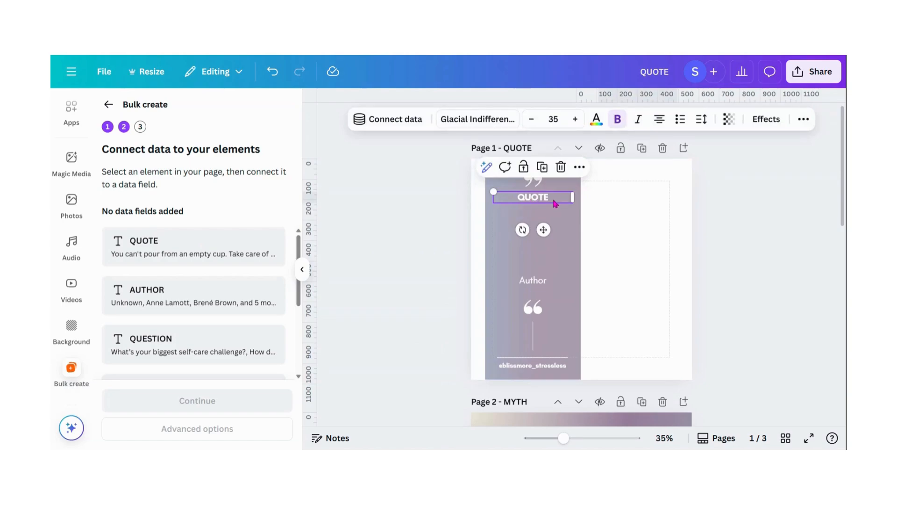
left_click(402, 121)
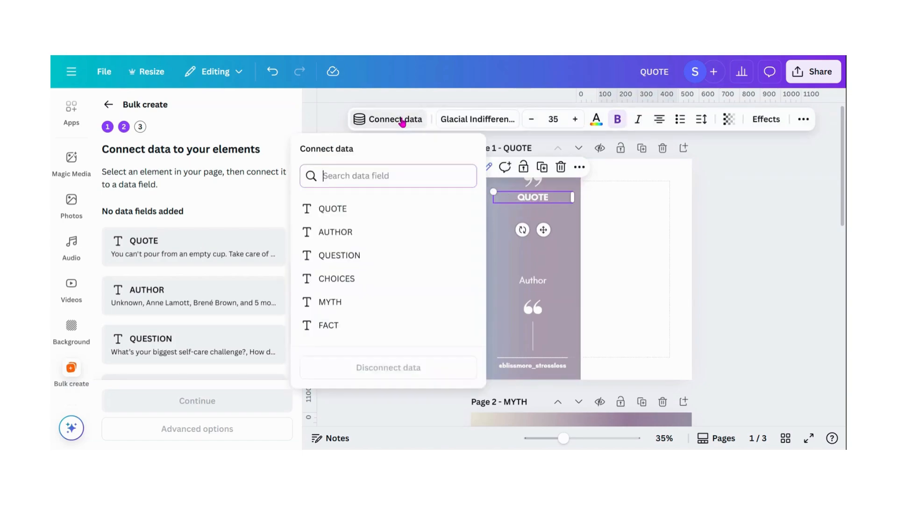
left_click(327, 213)
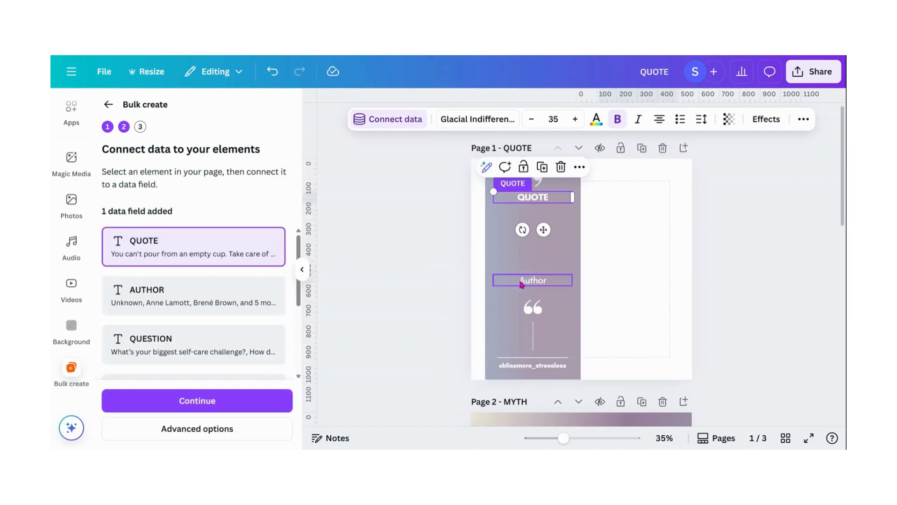
Step: Connect the Author text on page 1 to the AUTHOR data field
left_click(533, 283)
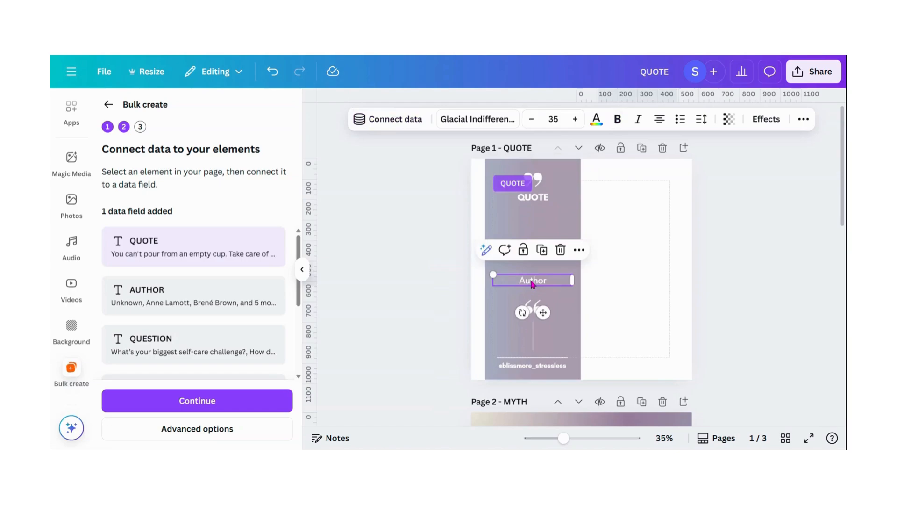
left_click(388, 122)
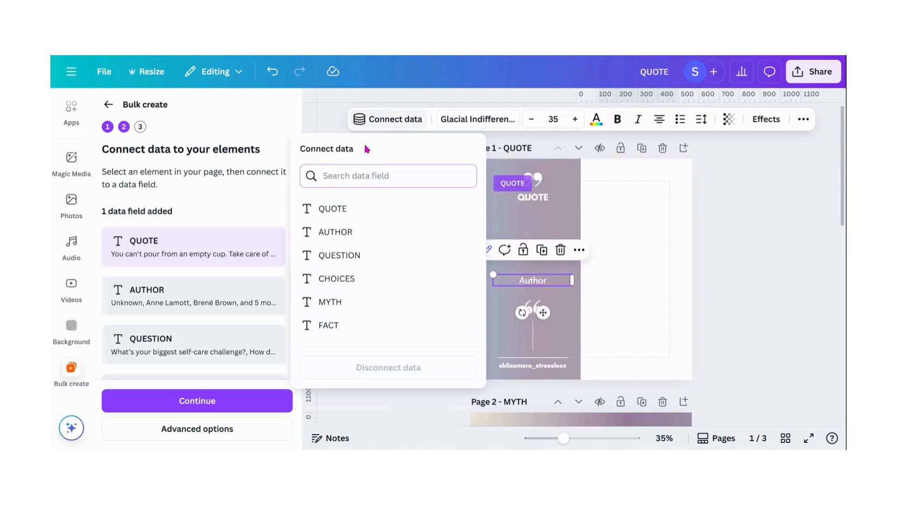
left_click(322, 233)
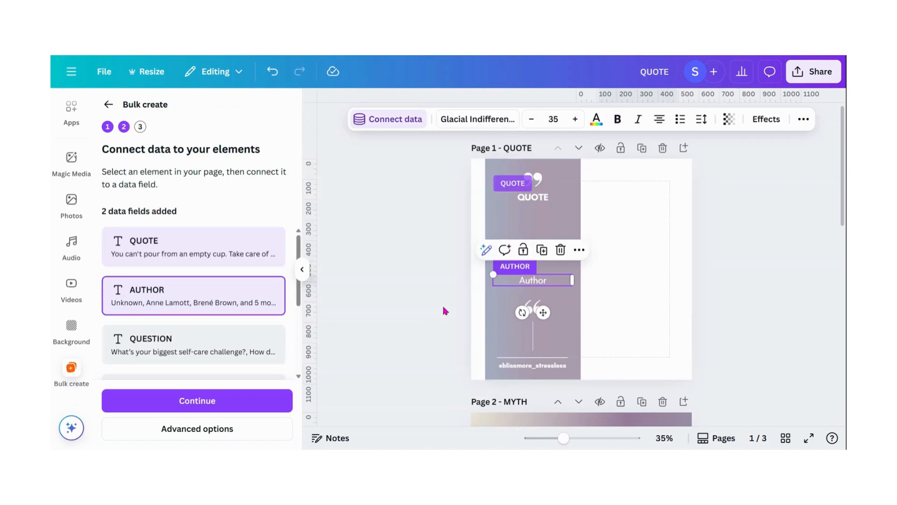
Step: Connect the MYTH TEXT element on page 2 to the MYTH data field
scroll(443, 262, "down", 5)
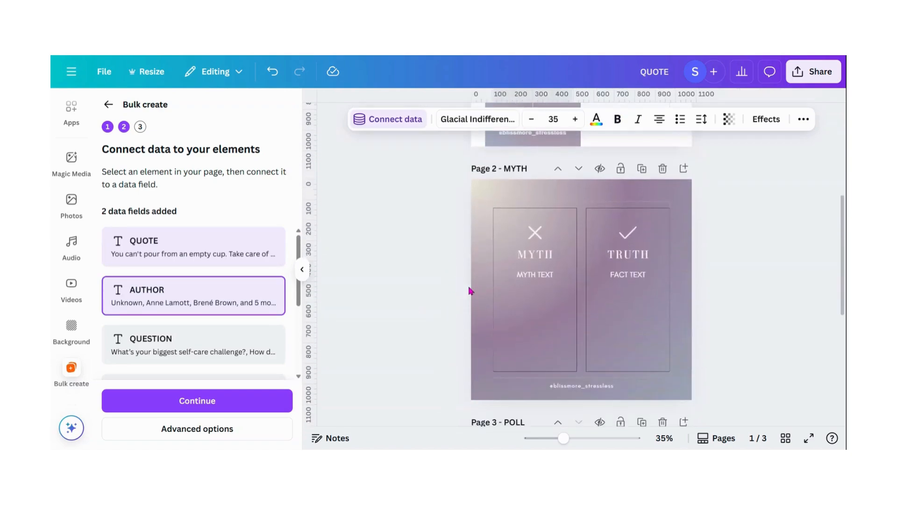
left_click(535, 277)
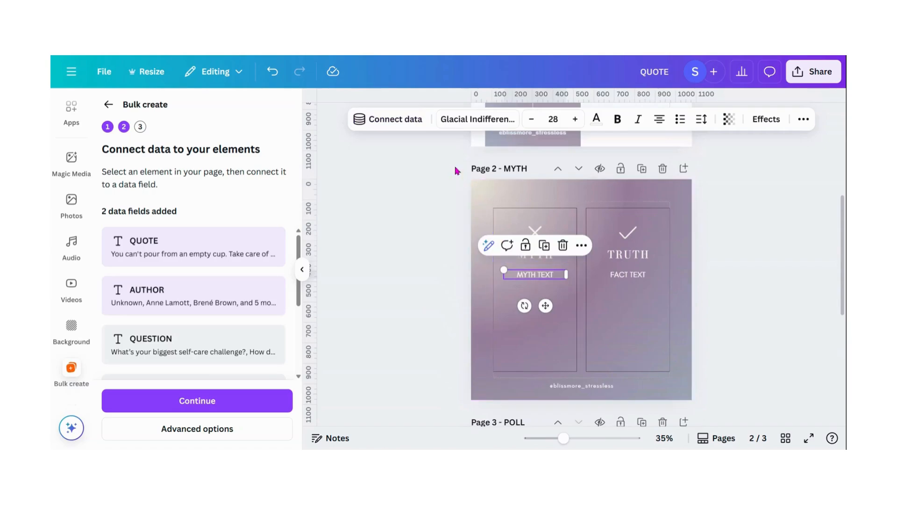
left_click(393, 121)
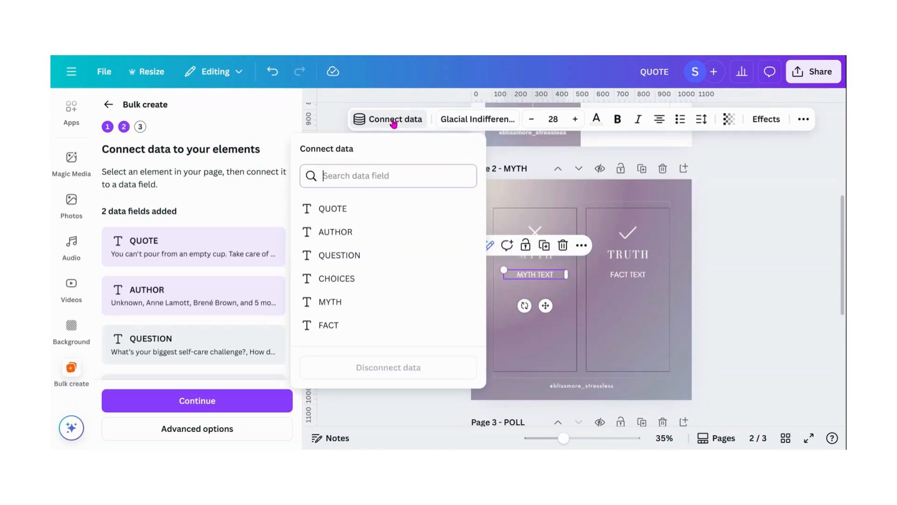
left_click(350, 302)
Step: Connect the FACT TEXT element on page 2 to the FACT data field
left_click(621, 276)
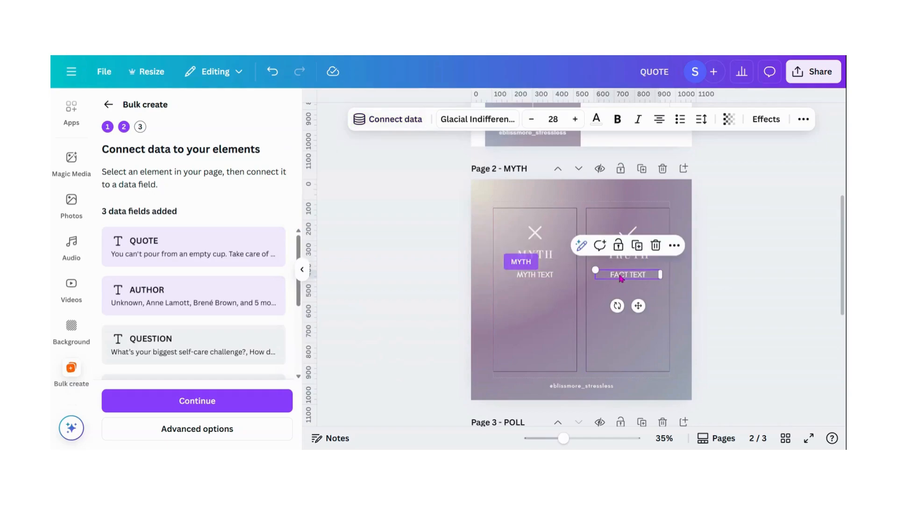
left_click(397, 124)
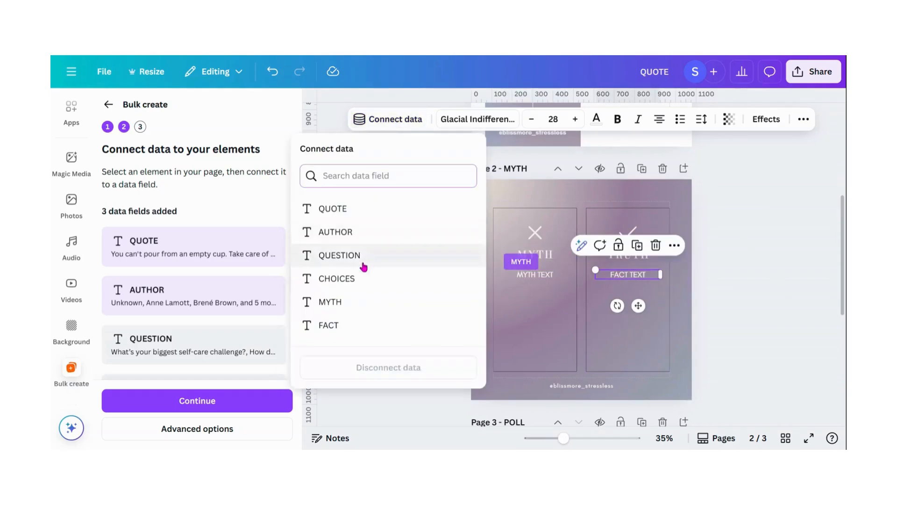
left_click(341, 325)
Step: Connect the QUESTION heading on page 3 to the QUESTION data field
scroll(396, 258, "down", 2)
scroll(394, 251, "down", 4)
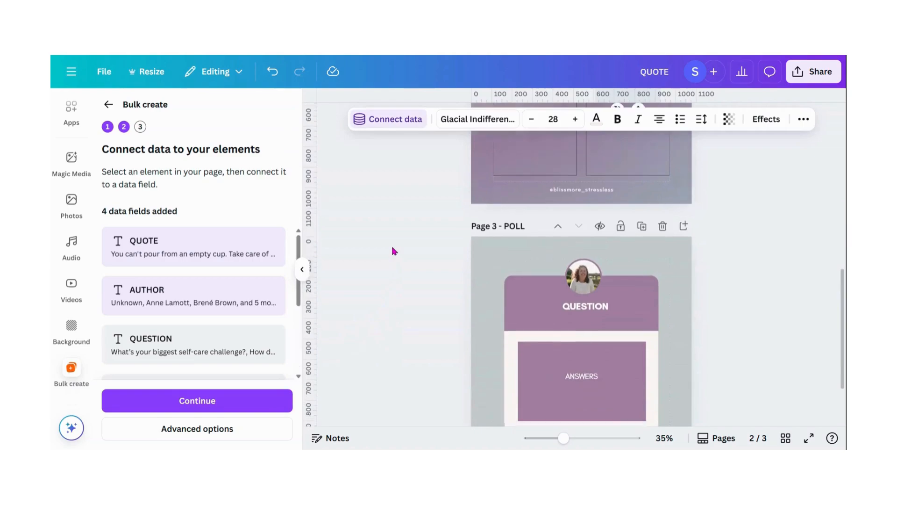
left_click(509, 202)
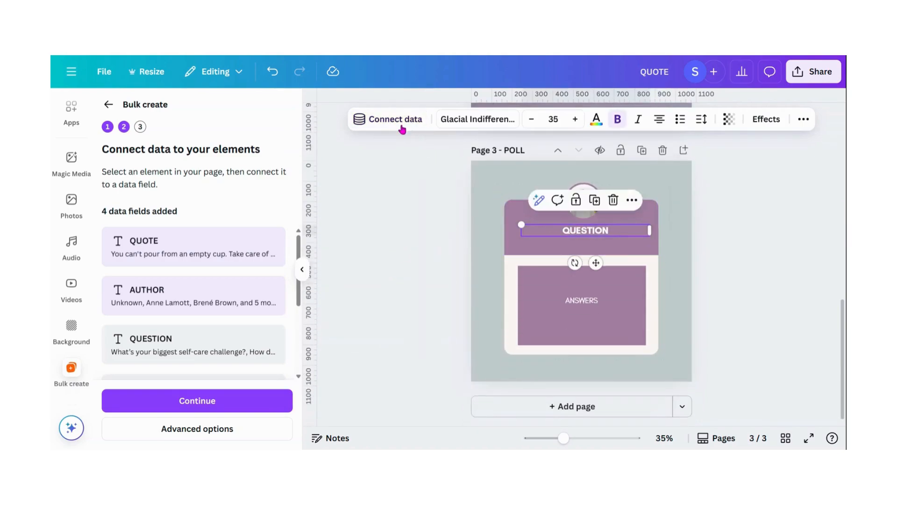
left_click(398, 123)
left_click(375, 263)
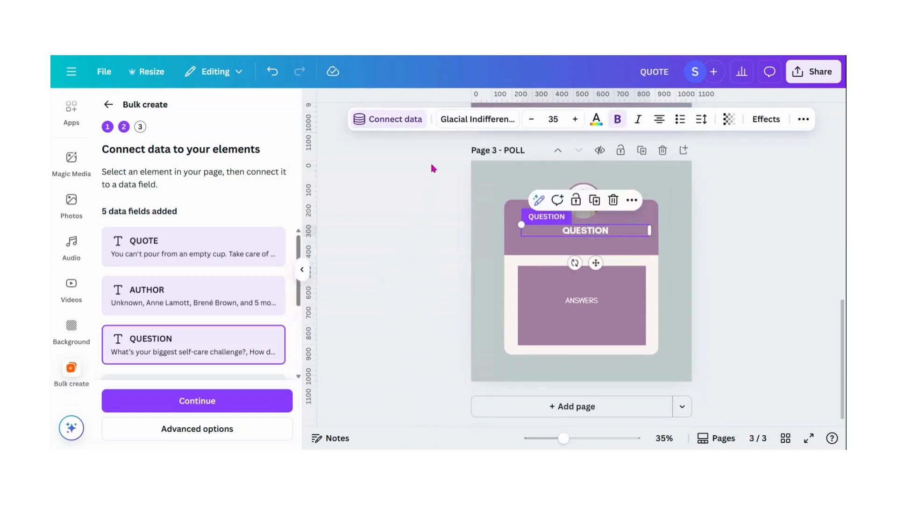
Step: Connect the ANSWERS text on page 3 to the CHOICES data field
left_click(581, 300)
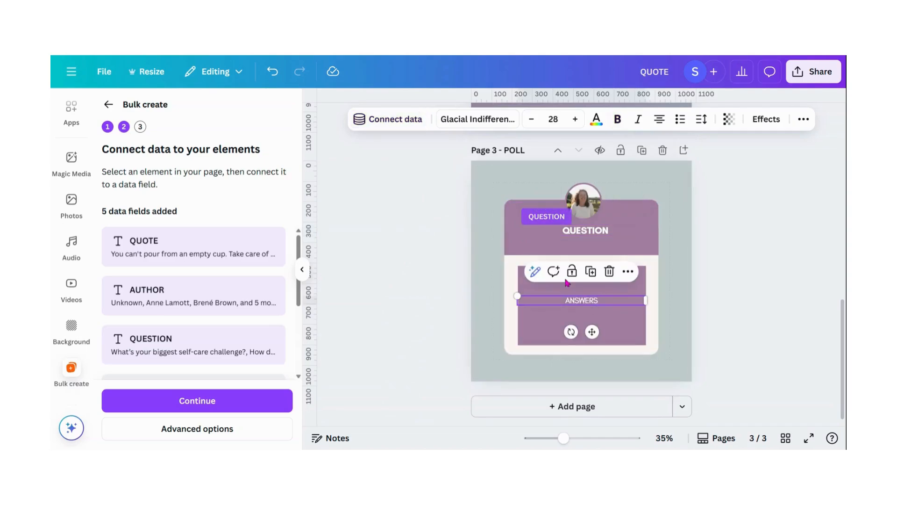
left_click(388, 120)
left_click(342, 282)
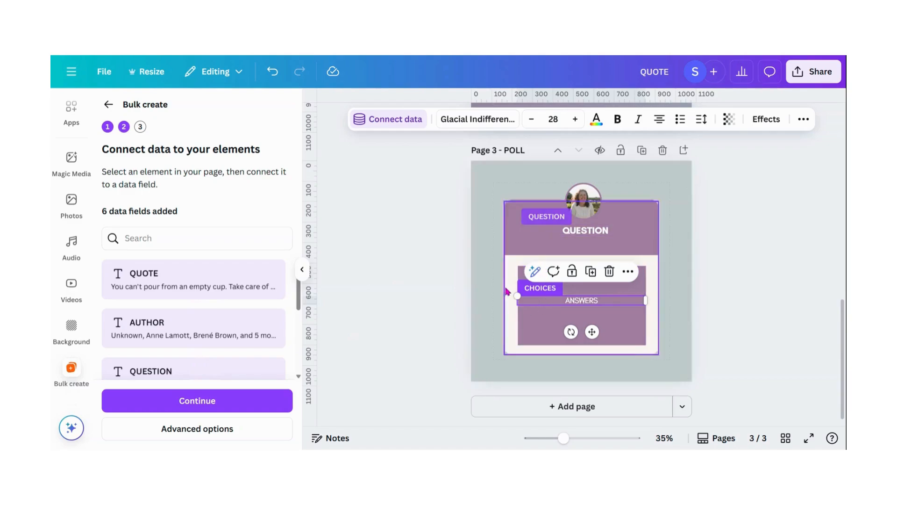
Step: Open the Bulk create advanced output options
scroll(524, 290, "up", 6)
scroll(505, 279, "up", 2)
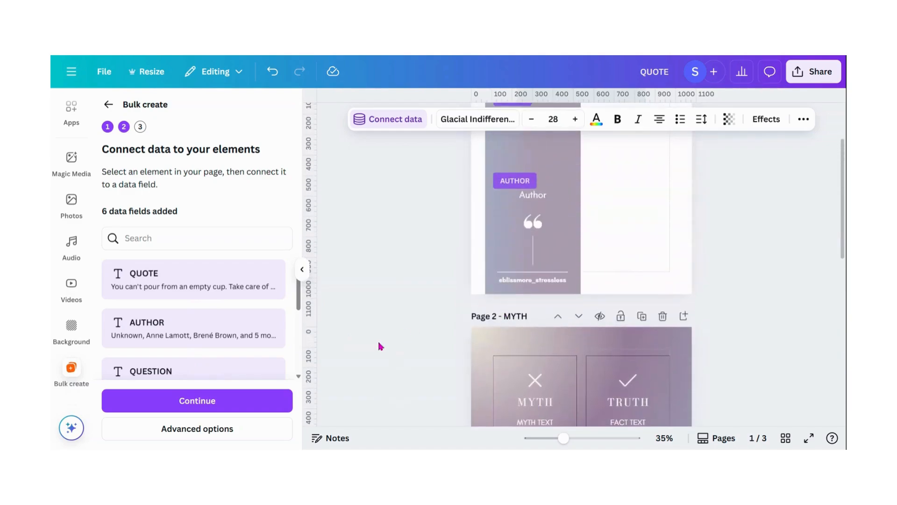
left_click(198, 435)
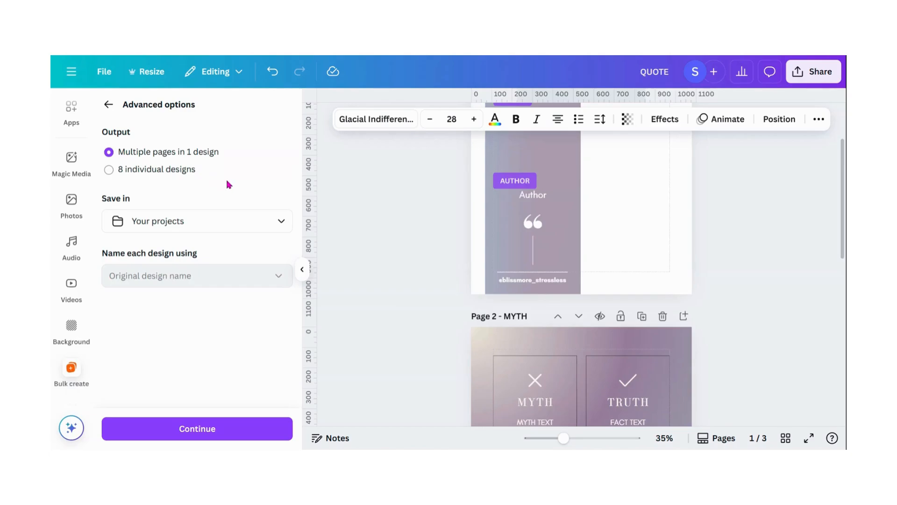
Step: Keep multiple pages in one design saved in Your projects, and generate 8 designs from all data rows
left_click(189, 433)
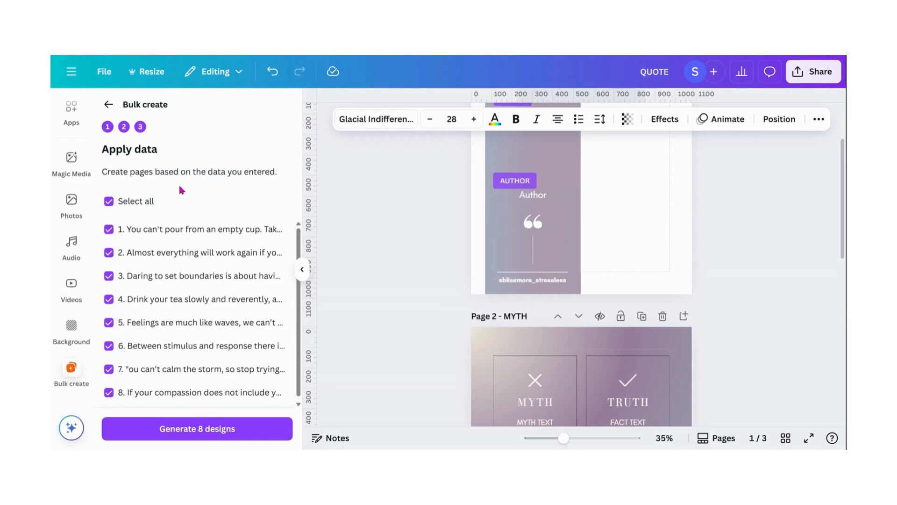
scroll(204, 250, "down", 1)
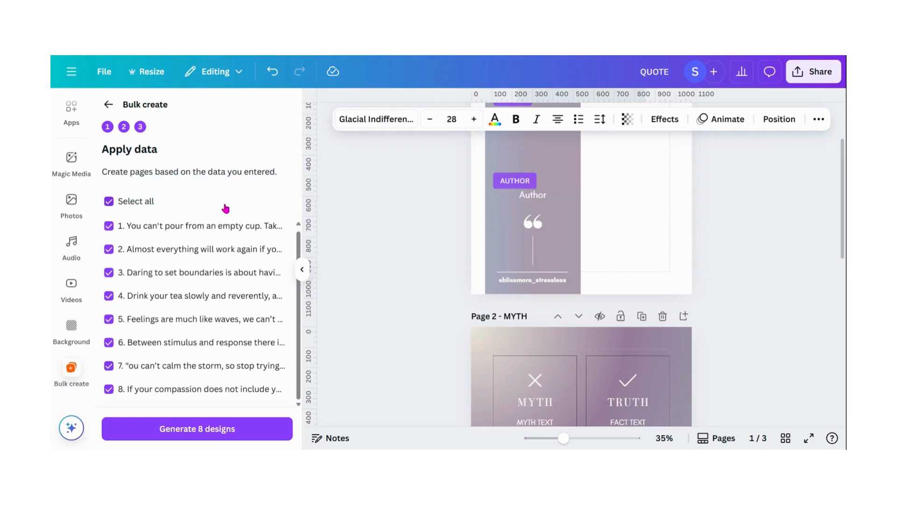
left_click(233, 431)
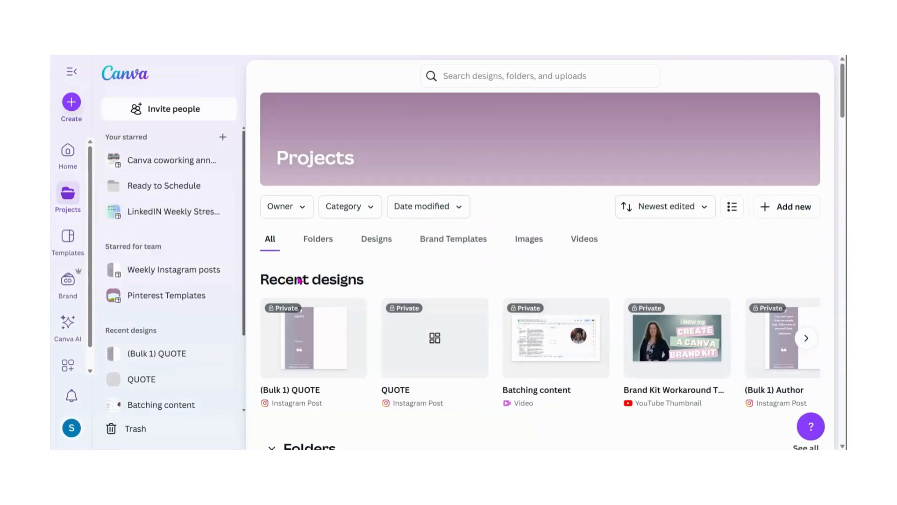
Step: Open the generated (Bulk 1) QUOTE design and review its generated pages
left_click(304, 358)
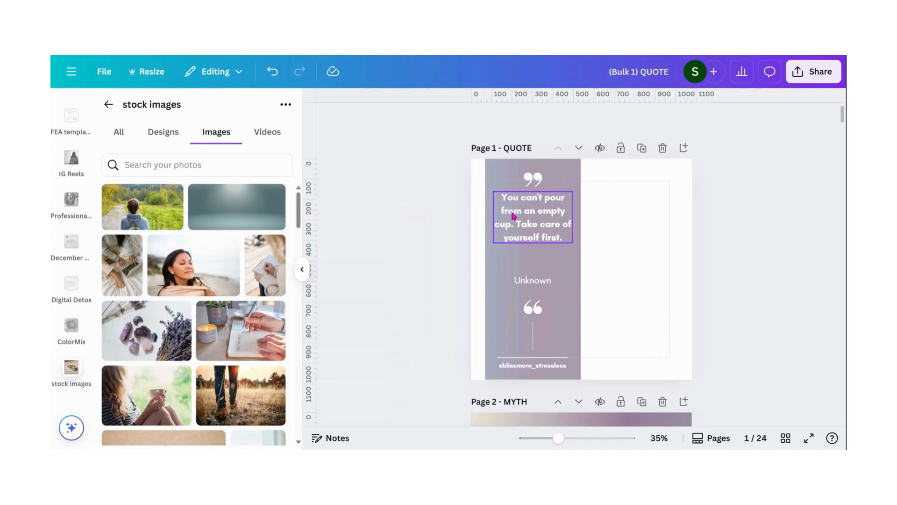
scroll(513, 216, "down", 5)
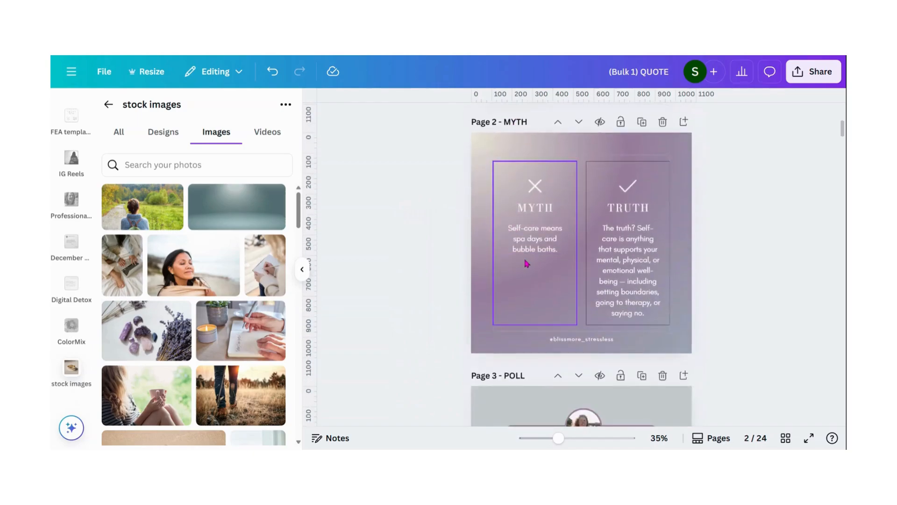
scroll(526, 262, "down", 5)
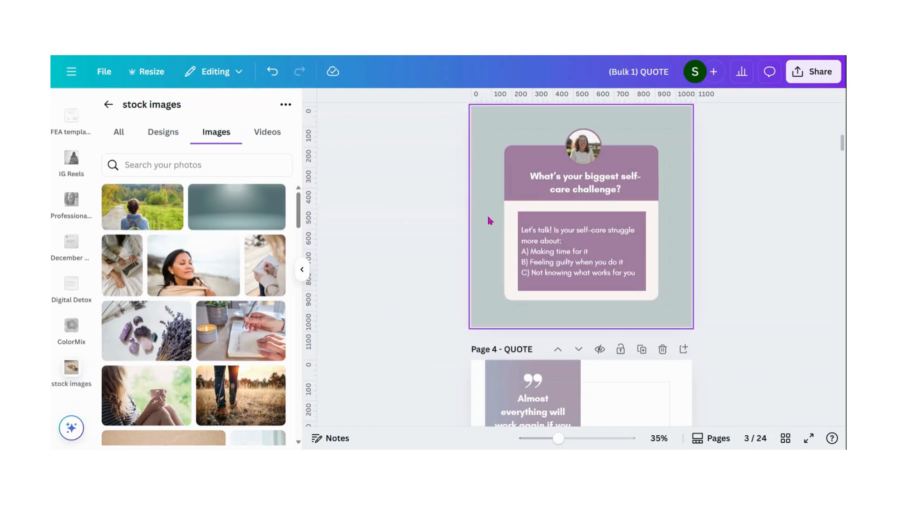
scroll(489, 221, "down", 4)
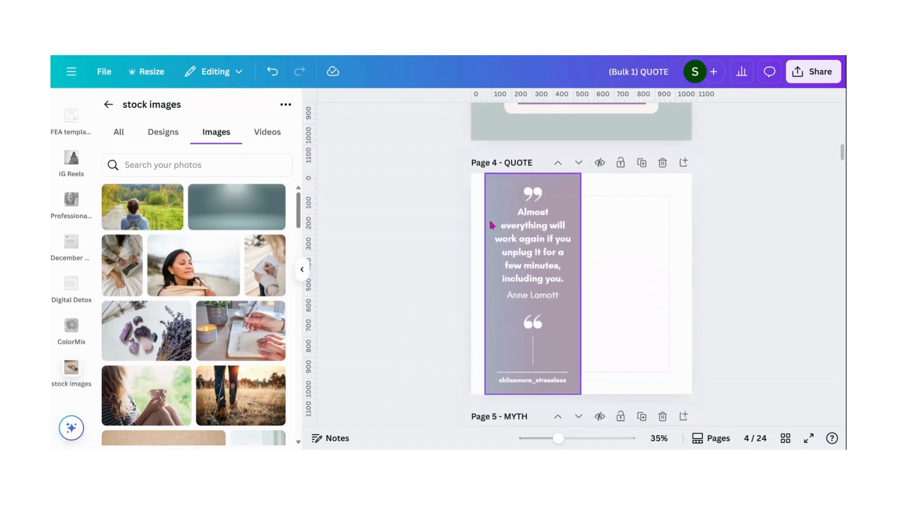
scroll(525, 261, "down", 5)
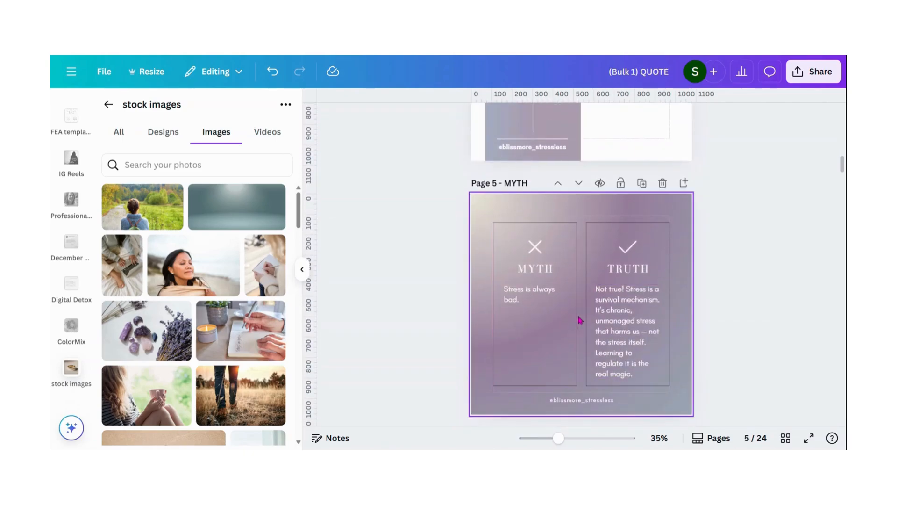
scroll(580, 320, "down", 5)
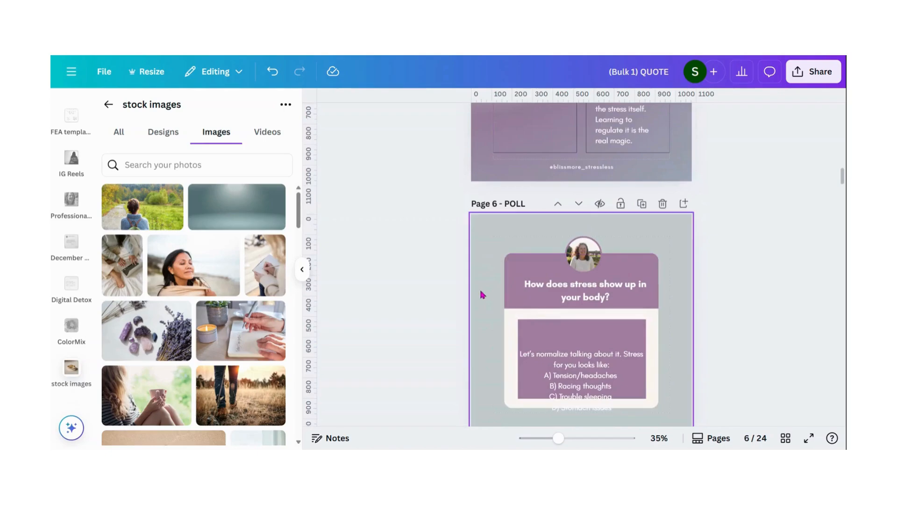
Step: Move the answers text box on page 6 up so all choices fit inside the card
scroll(491, 299, "down", 2)
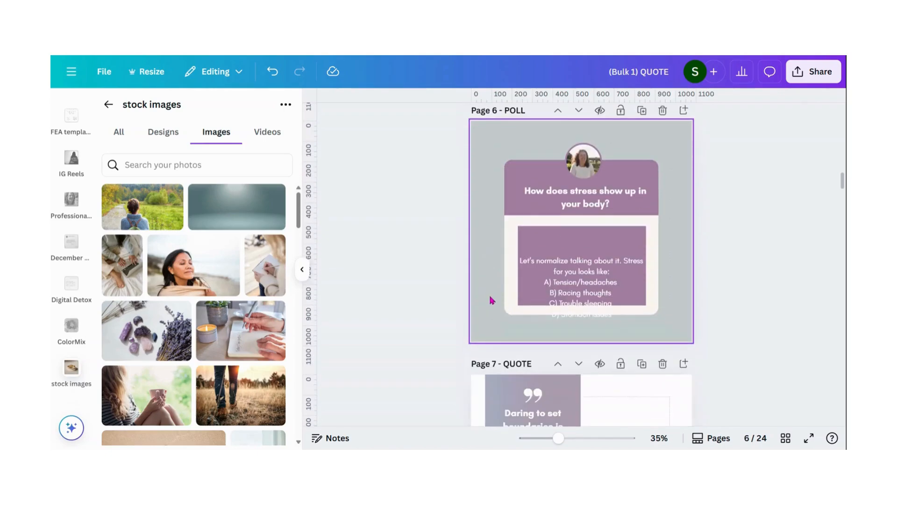
left_click(585, 293)
left_click_drag(585, 293, 581, 269)
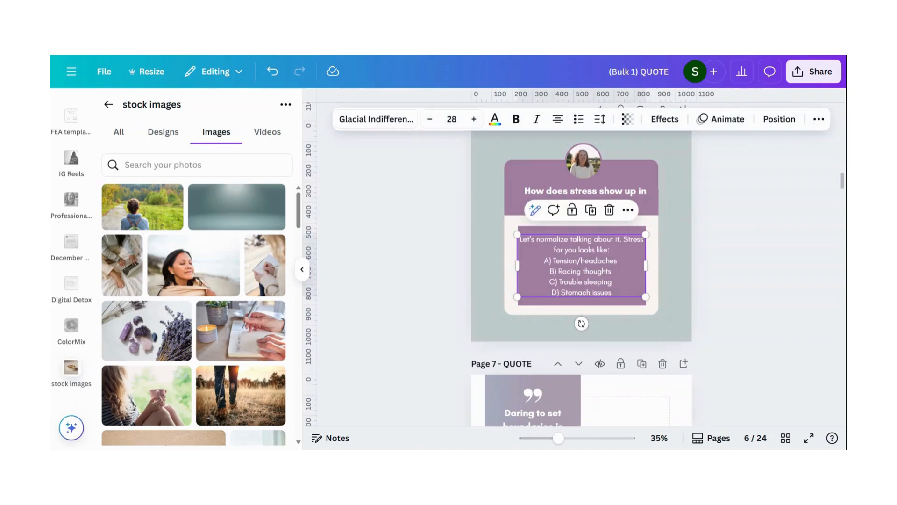
Step: Move the author name on page 7 down below the quote text
scroll(582, 269, "up", 10)
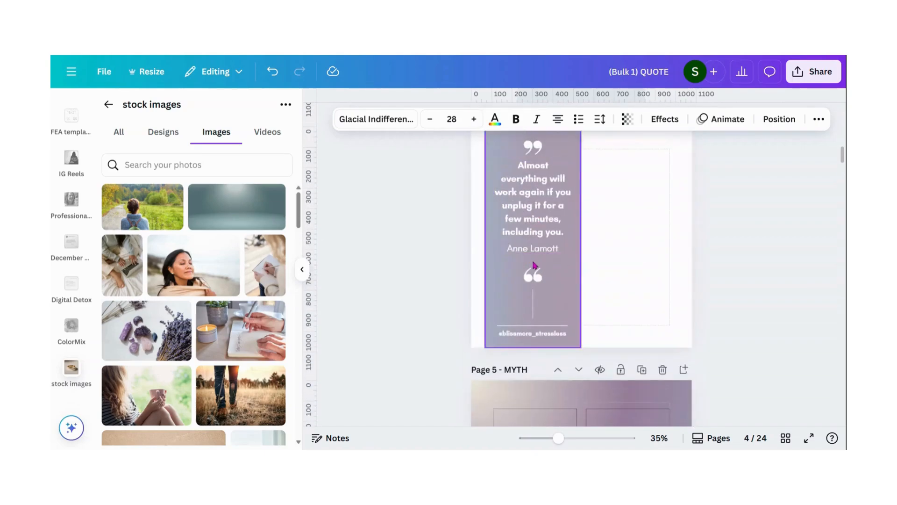
scroll(537, 299, "down", 10)
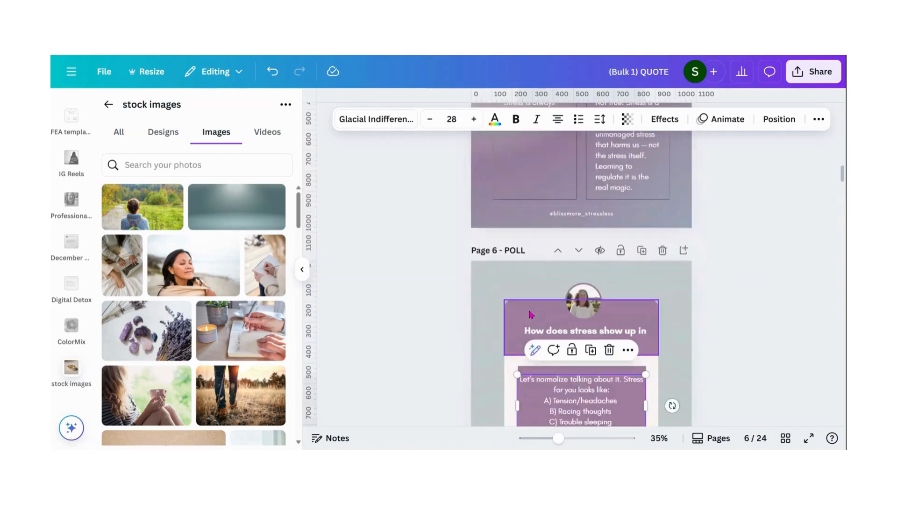
scroll(530, 314, "down", 4)
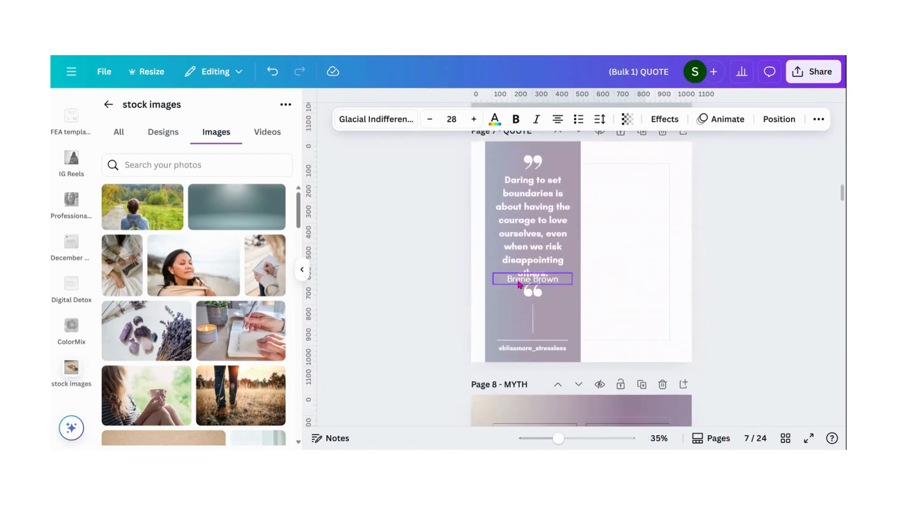
left_click_drag(518, 283, 517, 304)
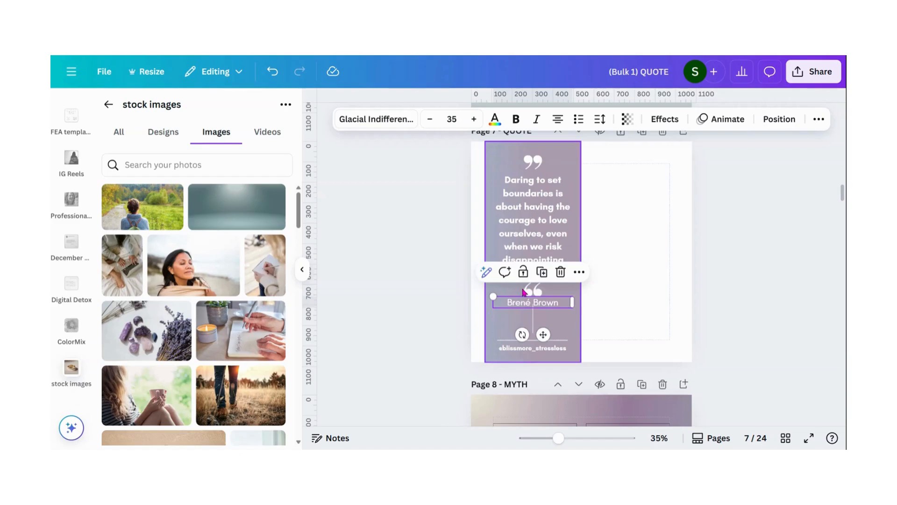
scroll(524, 292, "down", 5)
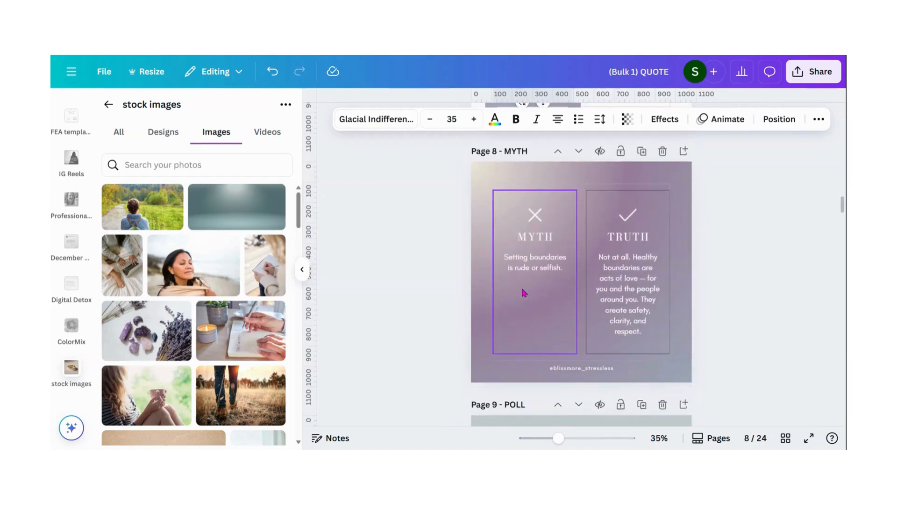